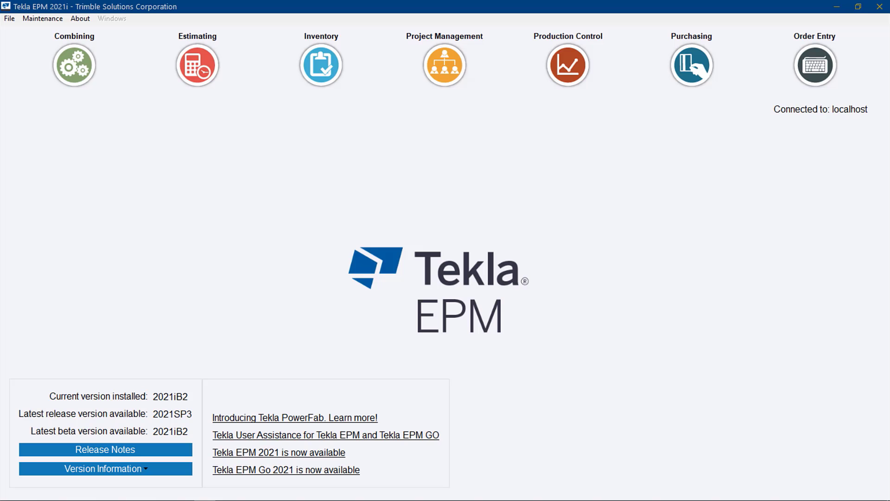
Open job PDC-21-003 Splicing Structure and filter its parts to Shape W, showing 17 of 239 items
click(568, 65)
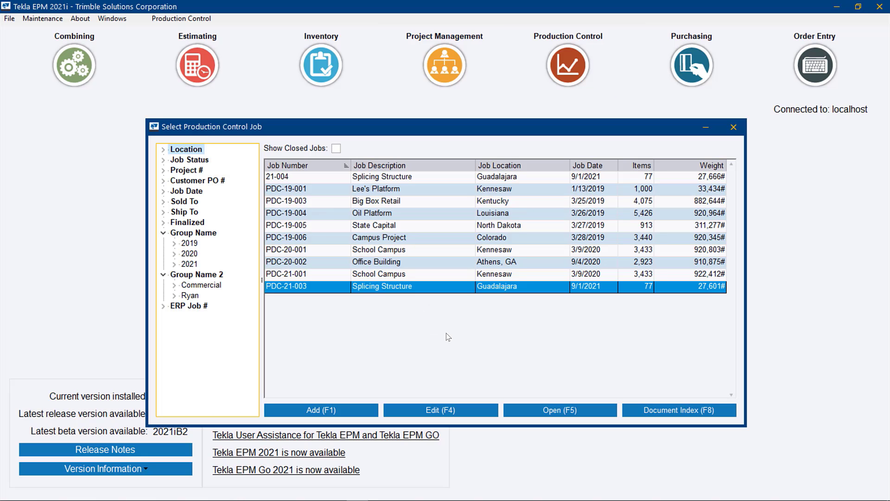
double_click(461, 286)
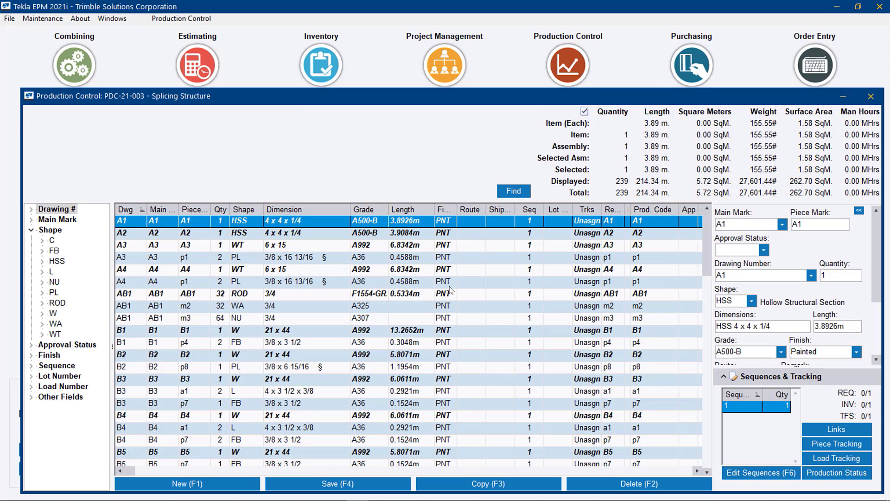
click(53, 313)
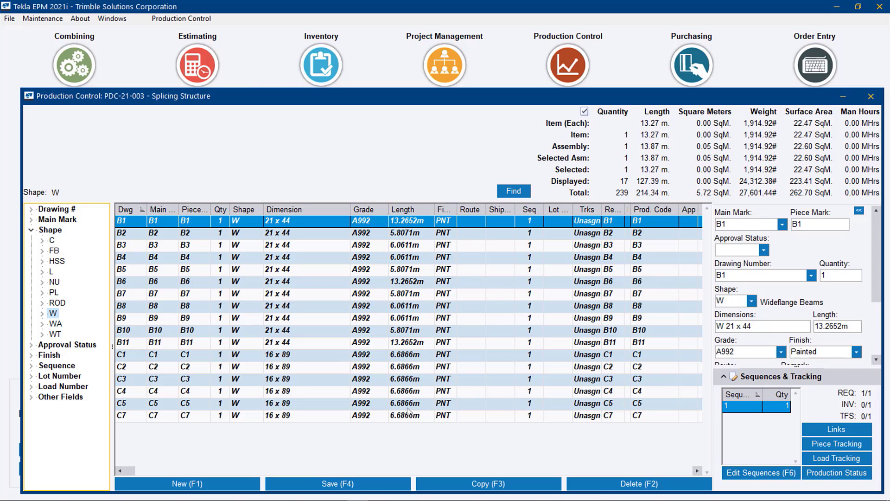
Colorize the linked model by Drawing Description through Model Interface, then maximize the EPM window
right_click(407, 222)
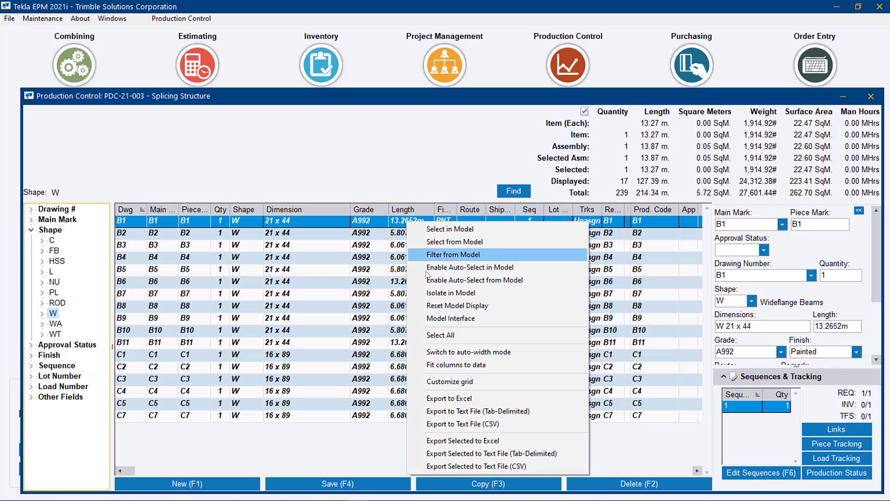
click(437, 319)
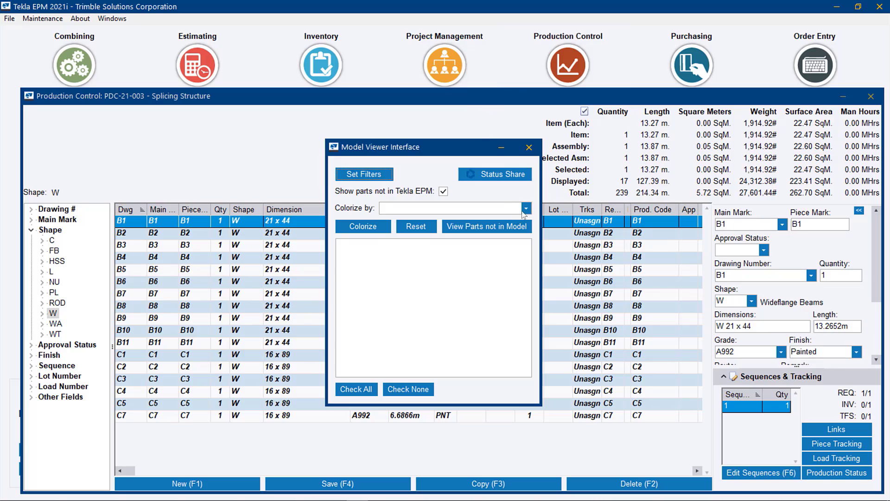
click(526, 209)
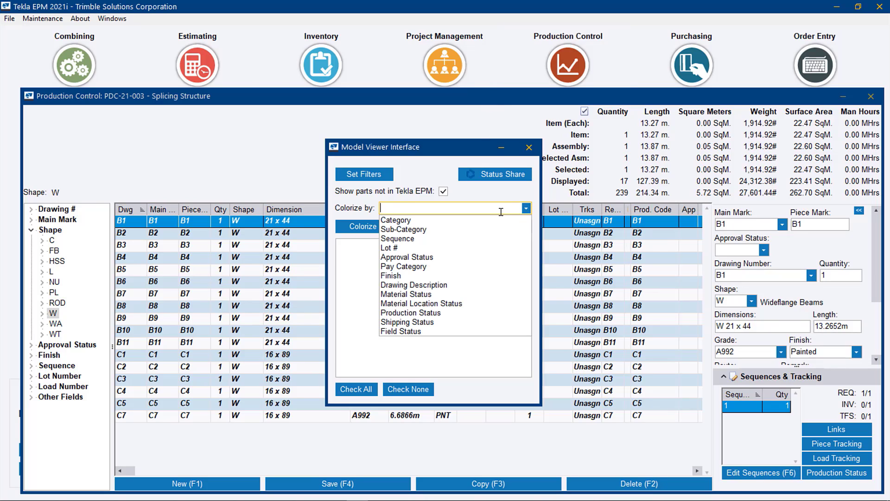
click(420, 285)
click(372, 225)
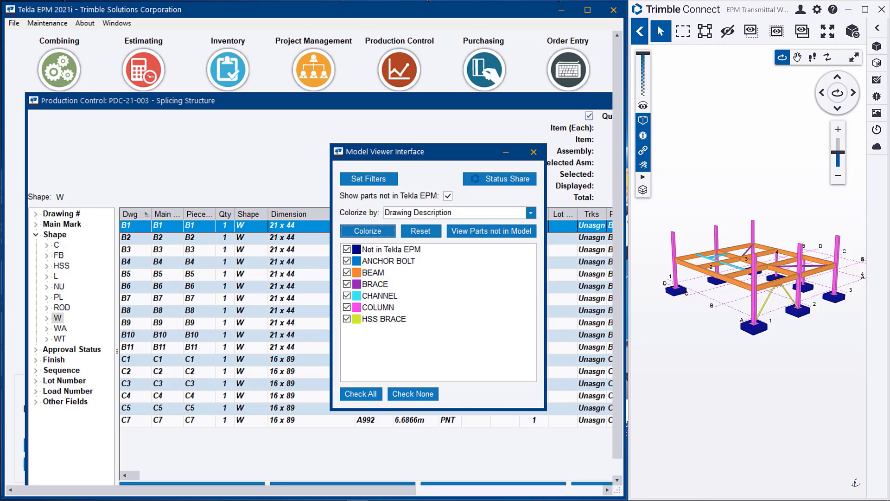
click(534, 152)
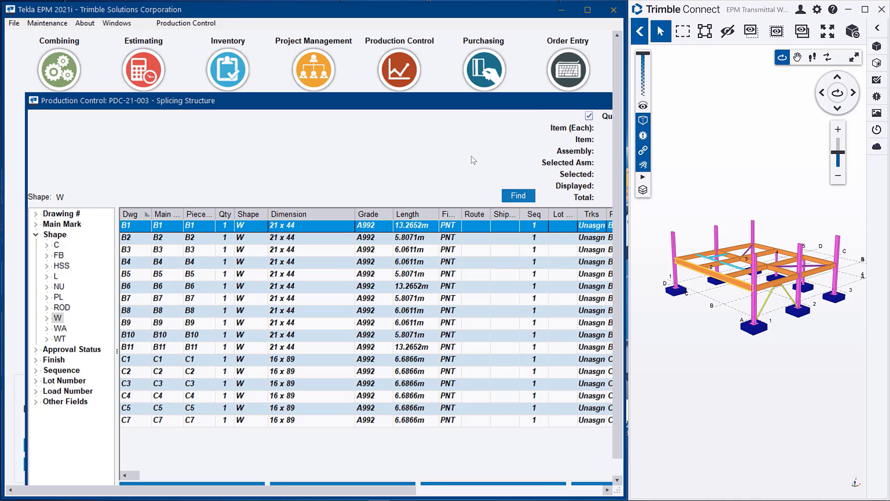
click(587, 10)
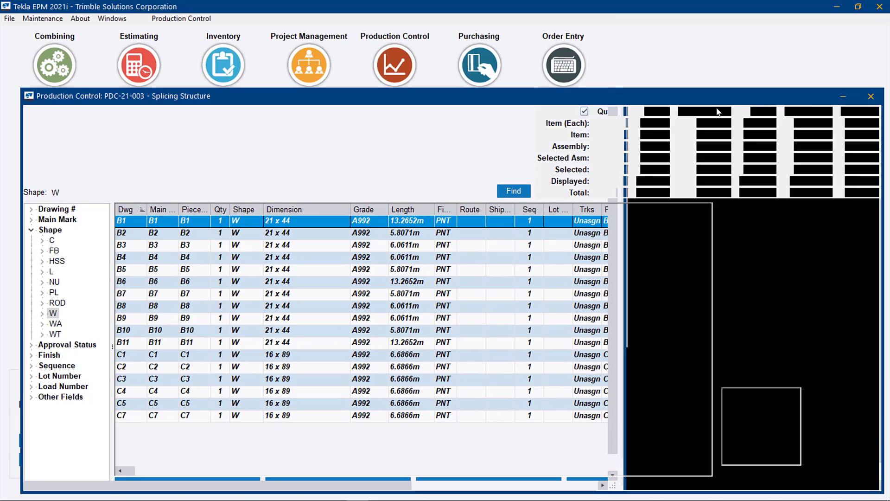
Leave Production Control, open requisition 21-003 W in Purchasing, and list its combining runs
click(872, 96)
click(691, 65)
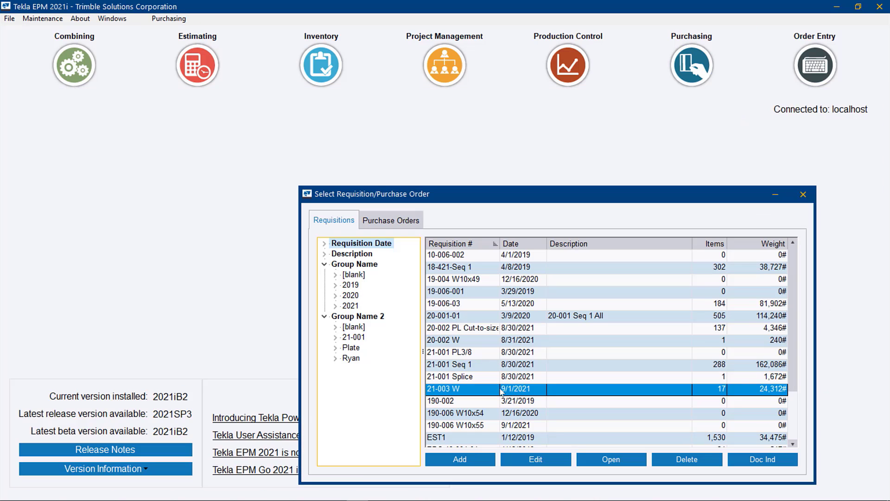
double_click(561, 394)
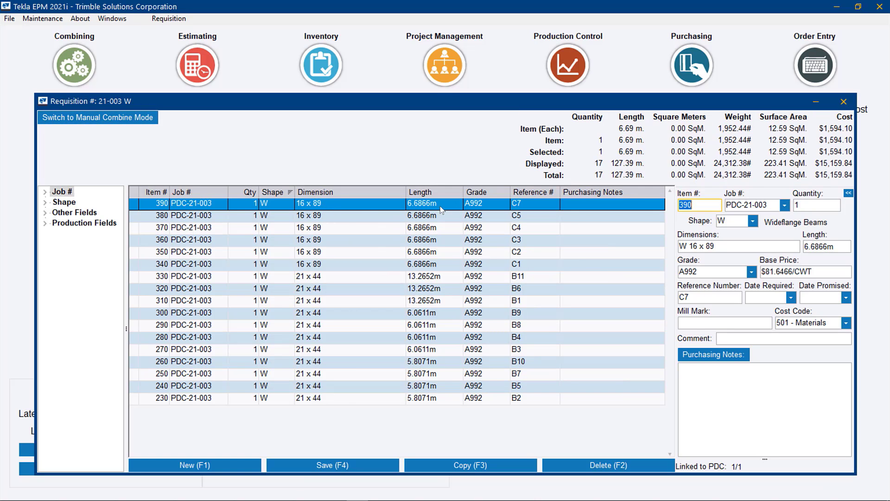
click(169, 18)
click(172, 33)
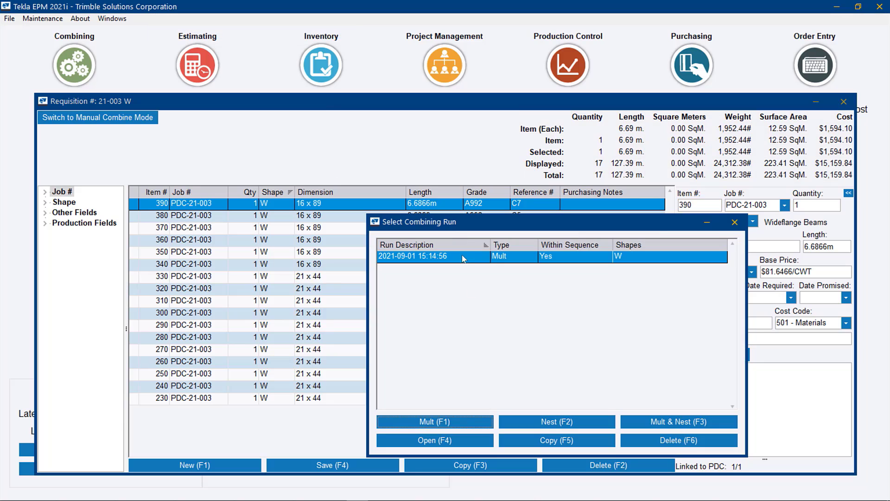
double_click(463, 257)
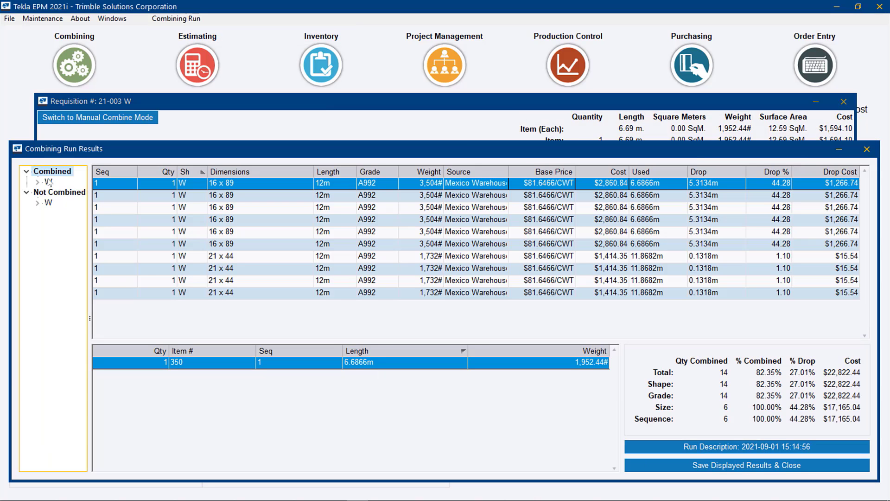
click(49, 182)
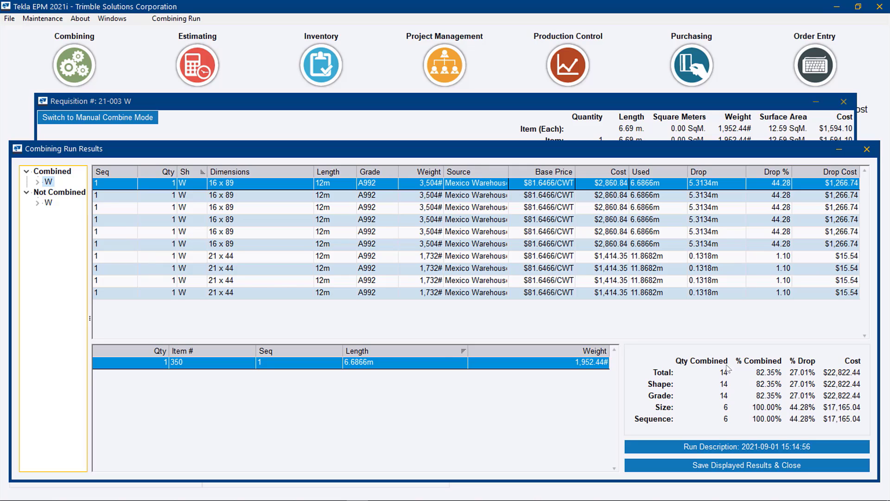
click(38, 203)
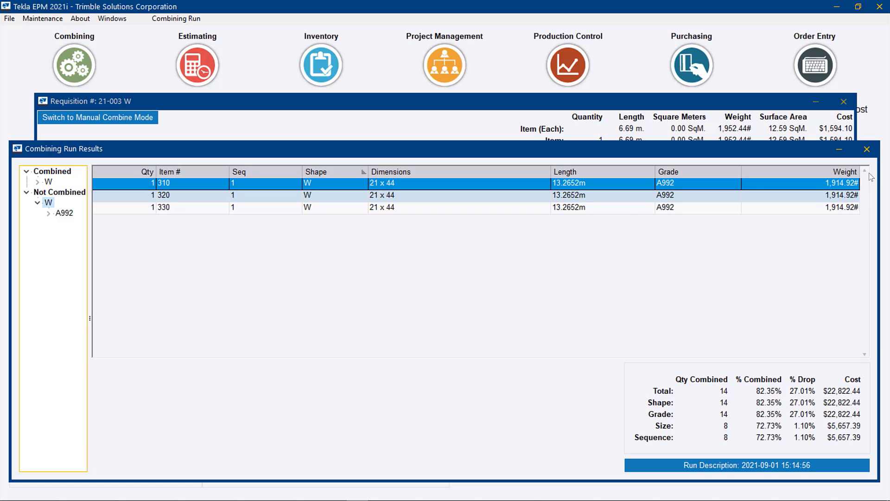
click(867, 149)
key(Escape)
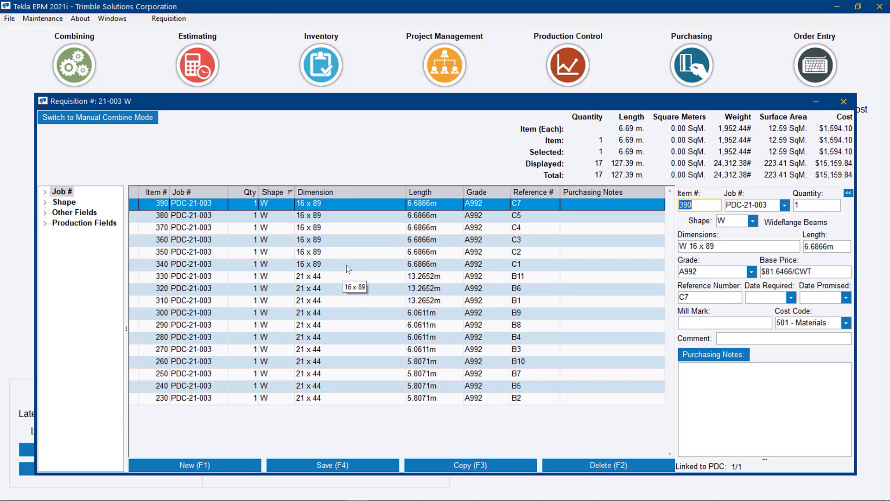
Select the 21 x 44 rows from item 330 to 230 and create Splice Package #1 from them
click(332, 275)
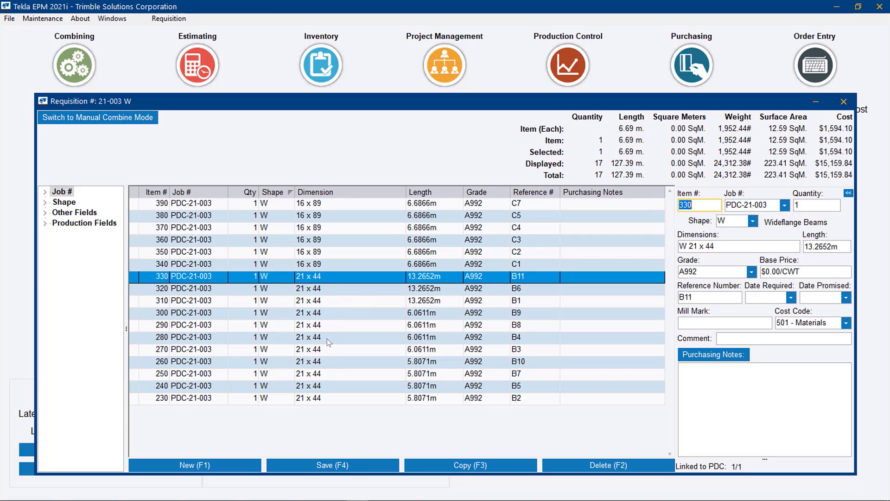
shift+click(341, 402)
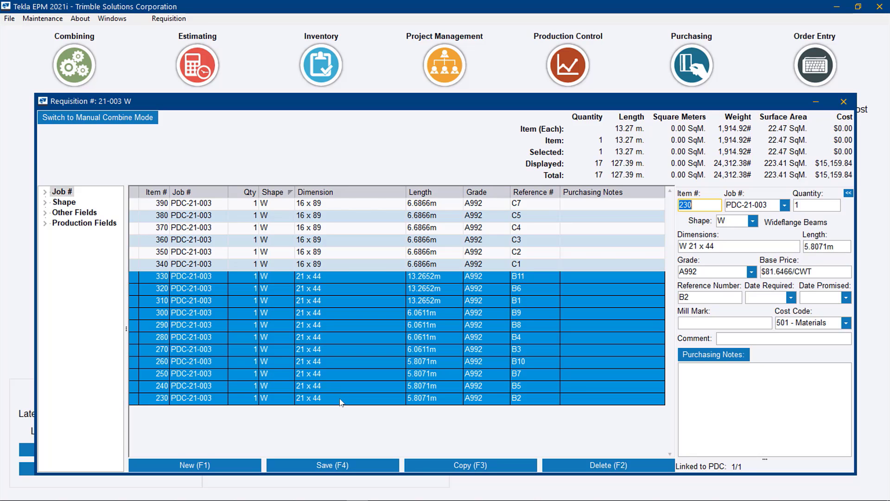
right_click(341, 327)
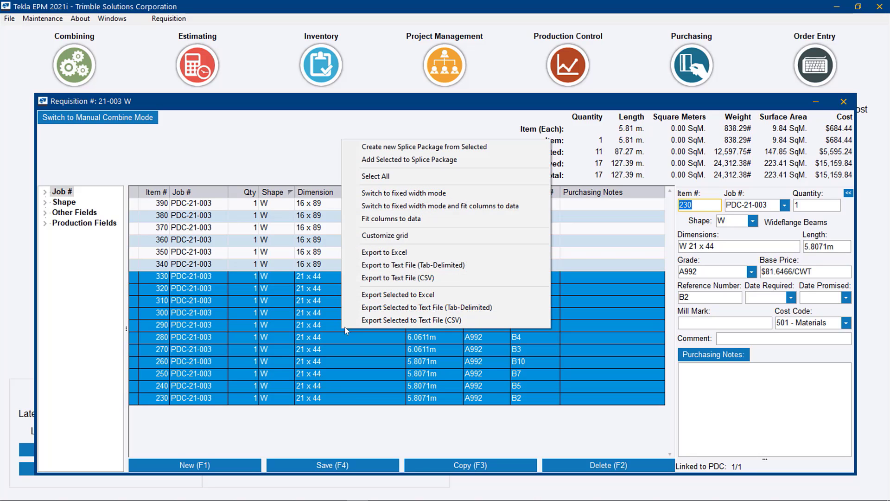
click(415, 146)
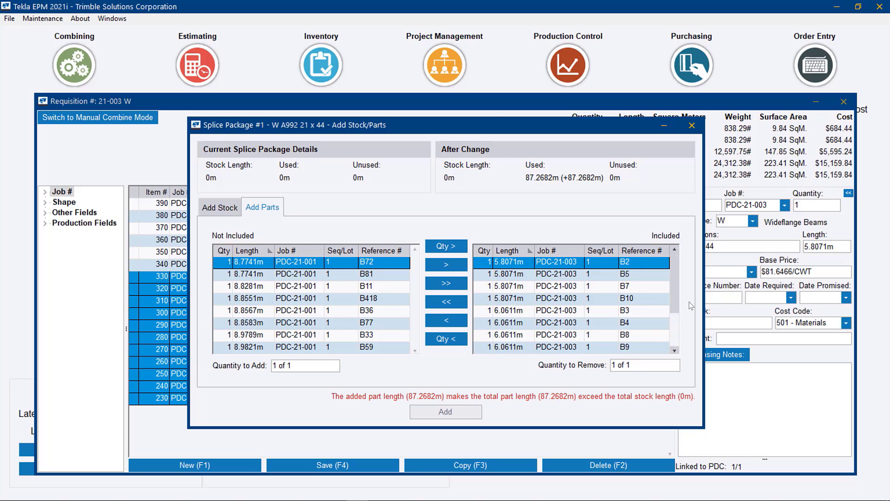
mouse_move(675, 296)
mouse_down()
mouse_move(675, 321)
mouse_move(676, 279)
mouse_up()
Include eight PDC-19-006 stock lengths, 11.6269m through 4.3974m, totalling 77.0034m
click(225, 207)
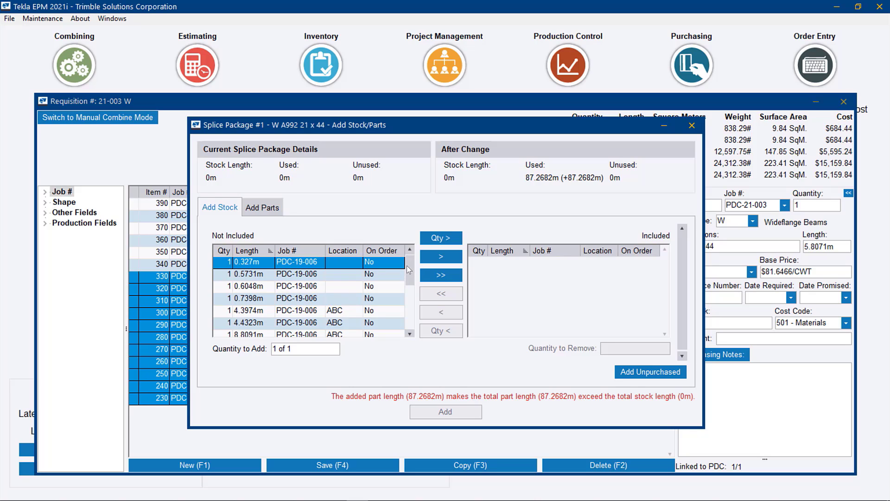
drag(408, 268, 408, 304)
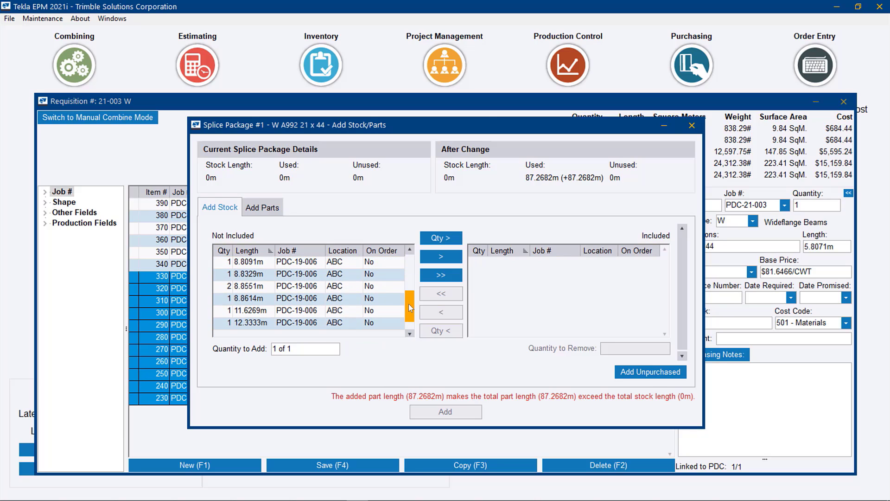
click(306, 314)
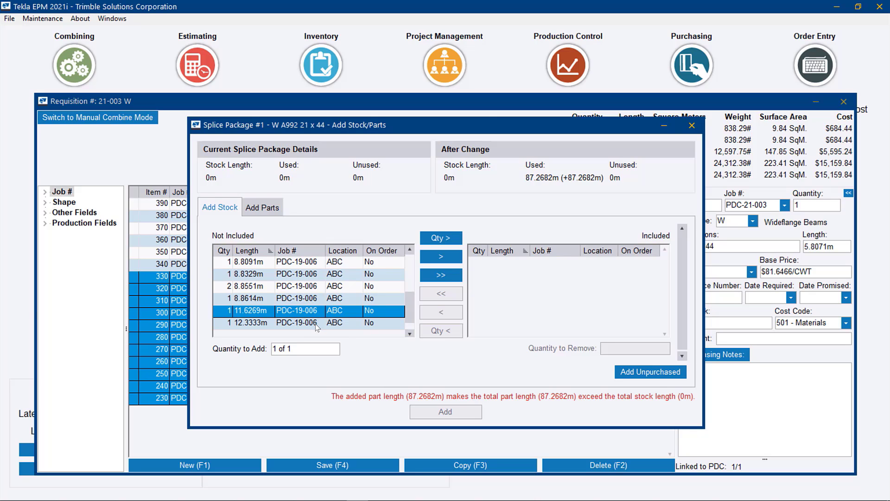
click(441, 258)
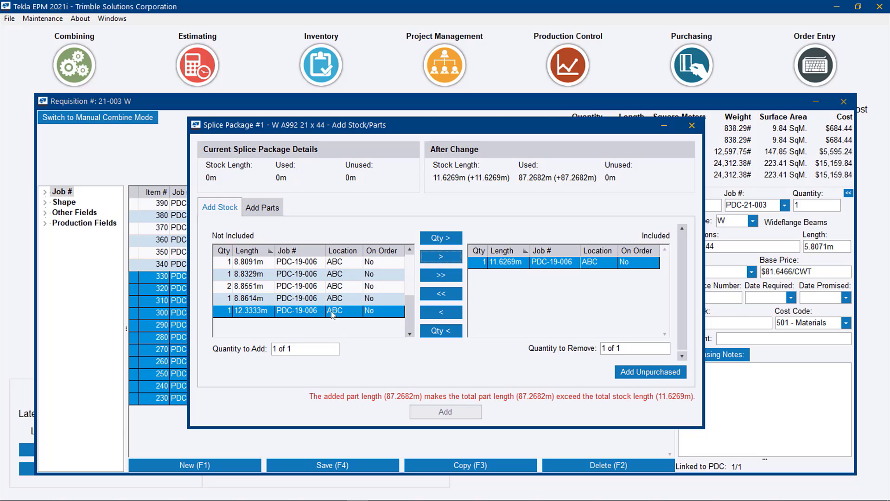
click(439, 255)
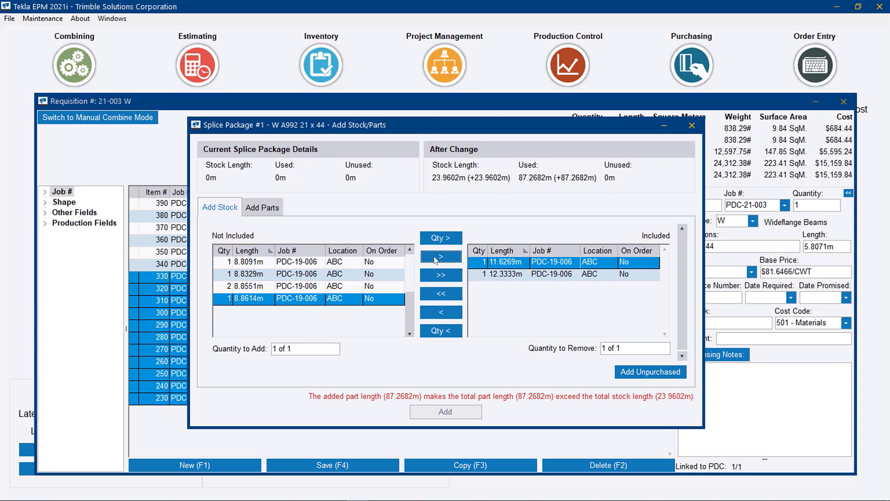
click(437, 258)
click(436, 257)
click(436, 258)
click(434, 258)
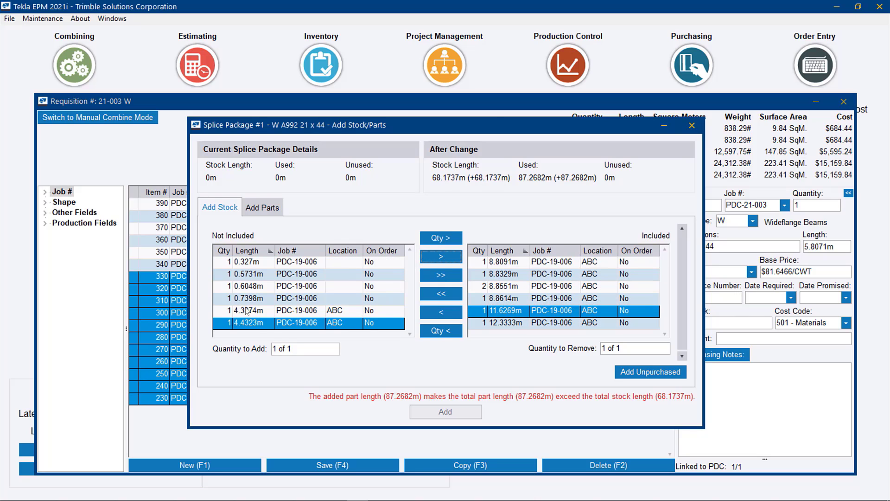
click(443, 257)
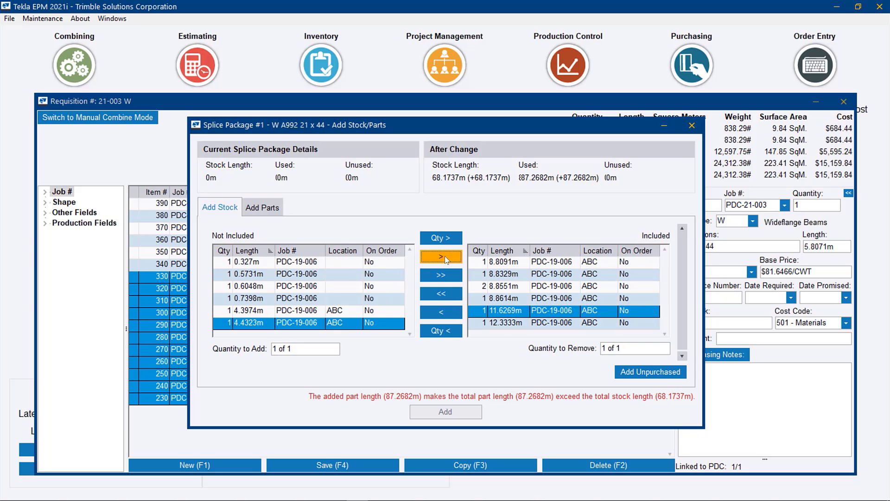
click(444, 258)
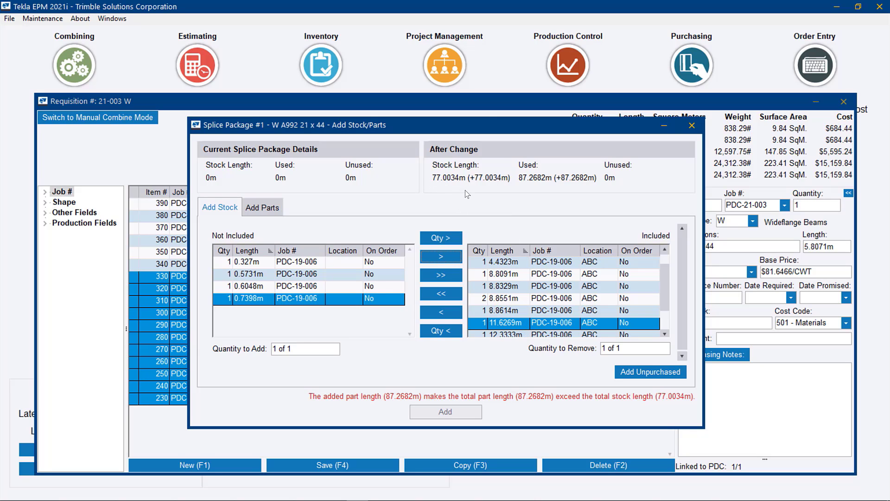
Add one unpurchased 12m stock length, raising stock to 89.0034m, and apply the changes
click(638, 374)
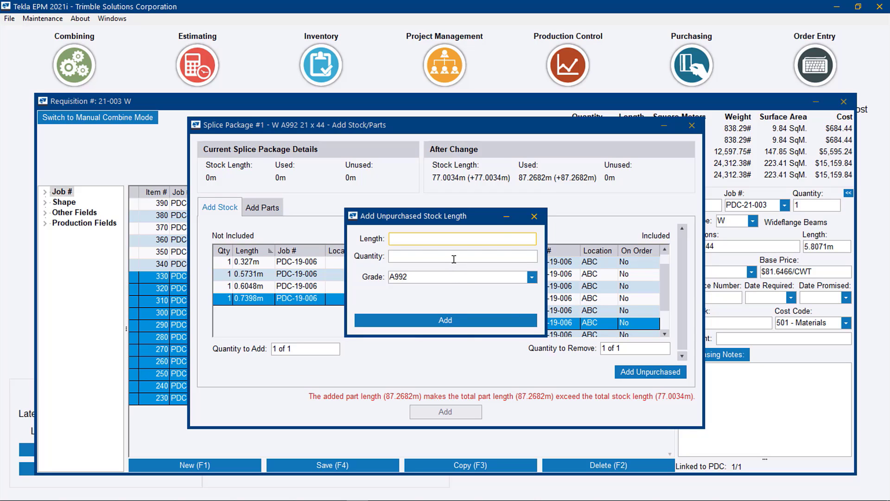
text(12)
click(419, 256)
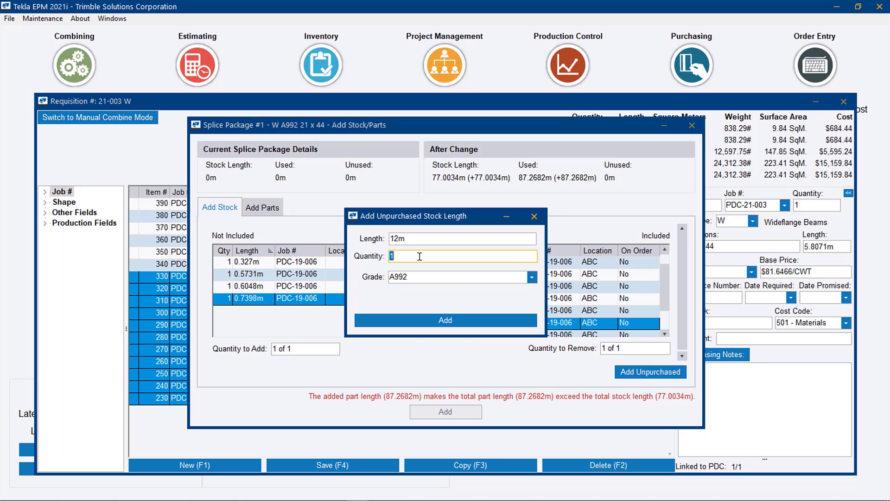
click(411, 324)
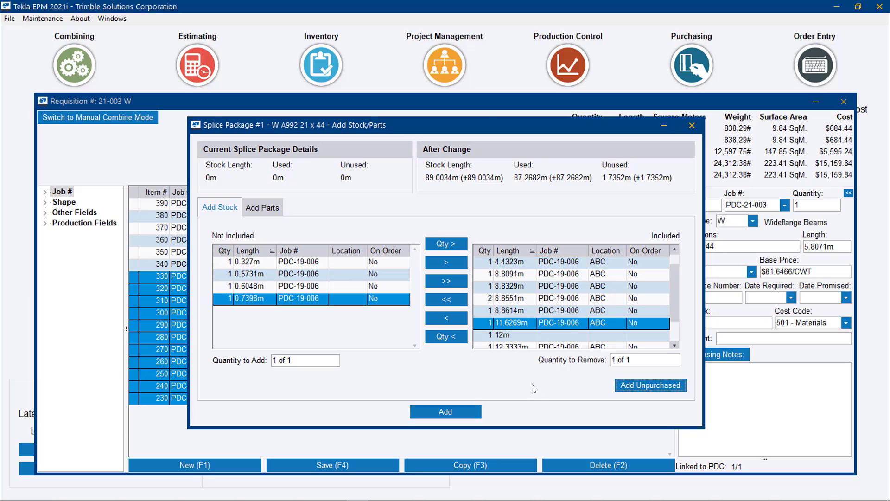
click(467, 416)
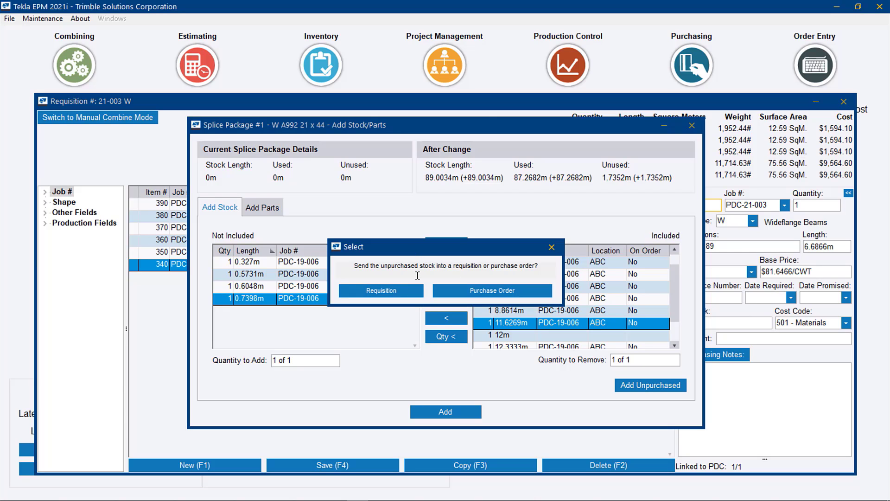
click(506, 292)
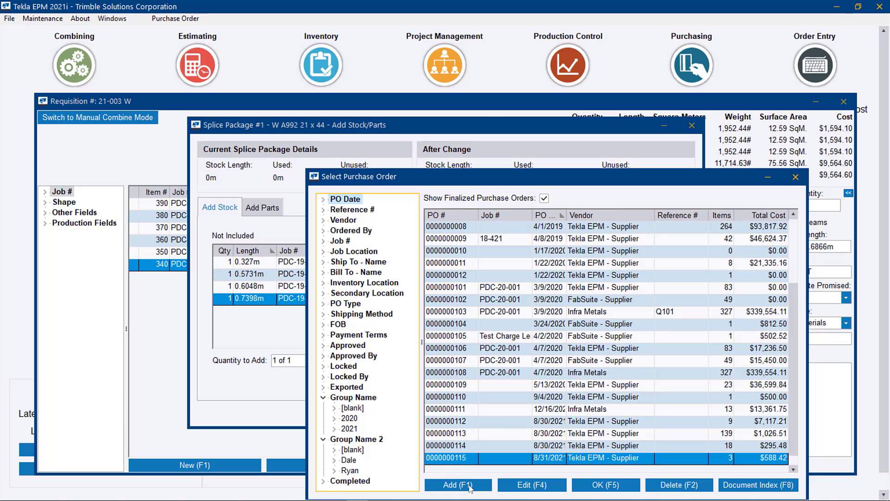
click(471, 485)
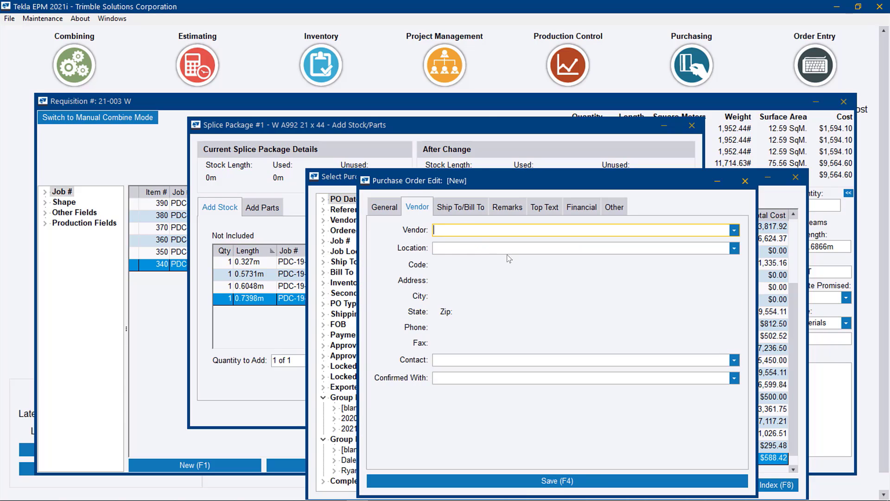
click(735, 230)
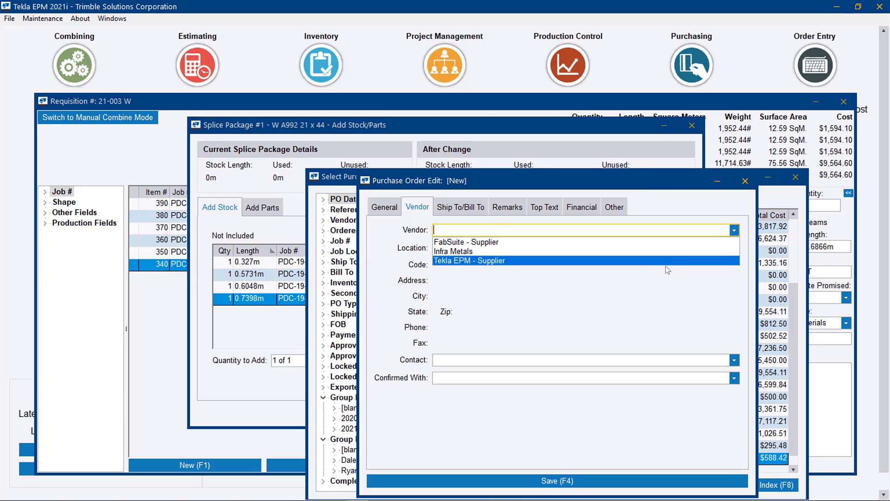
click(650, 263)
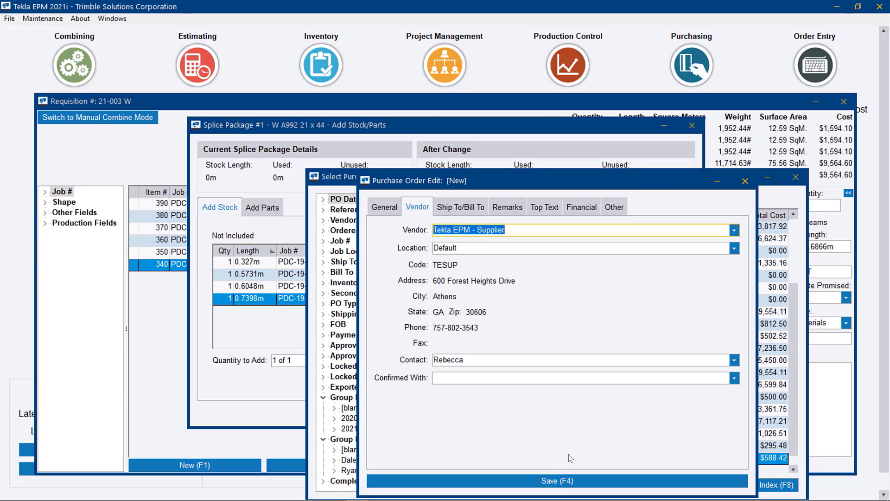
click(565, 481)
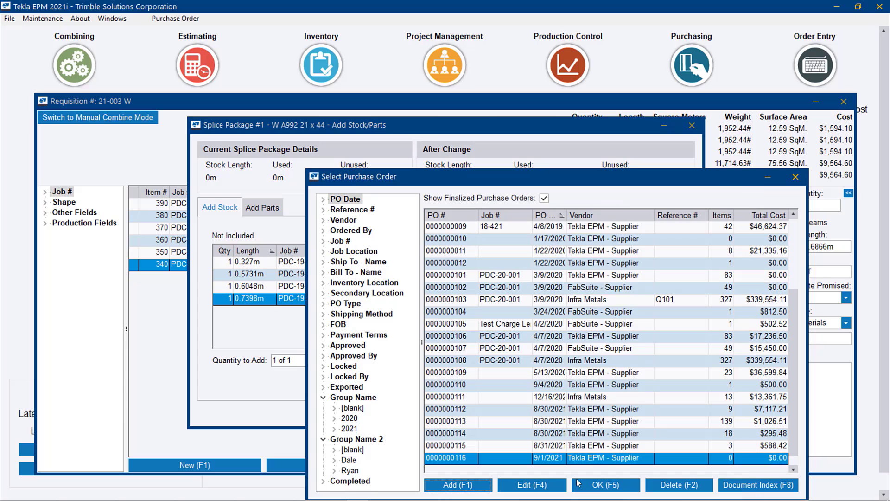
click(623, 487)
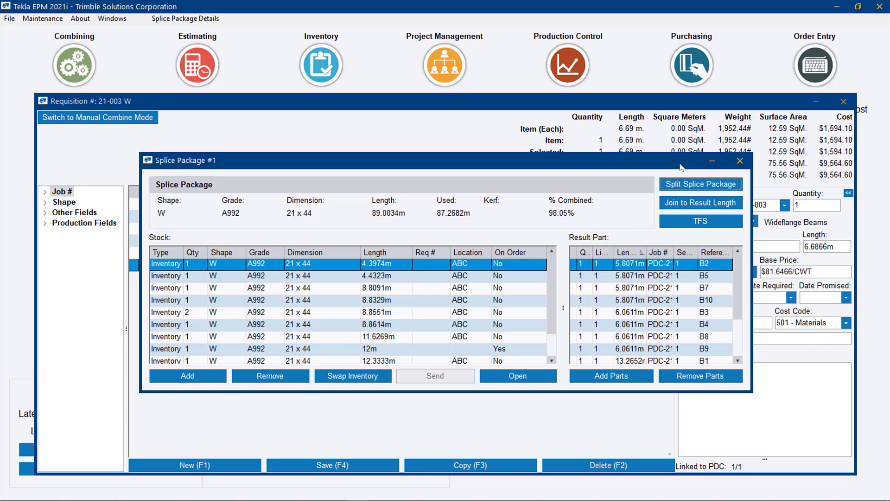
Open the Select Requisition/Purchase Order dialog from the Purchasing tile
click(692, 65)
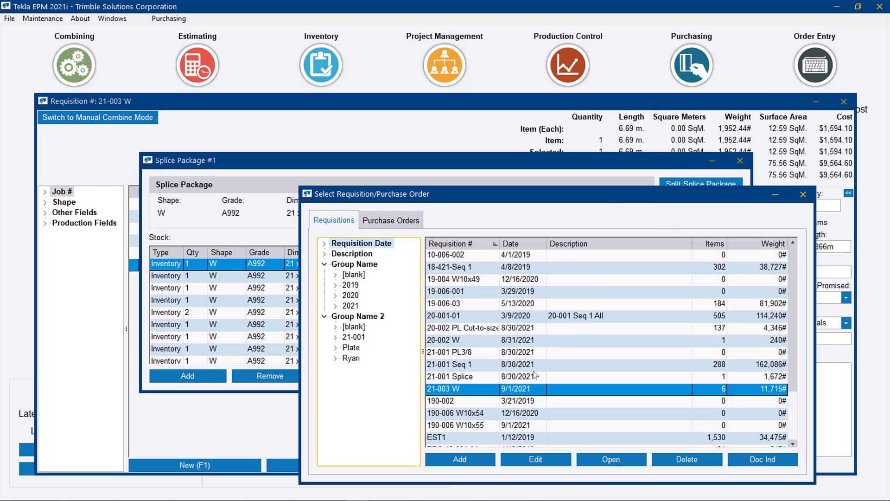
click(391, 220)
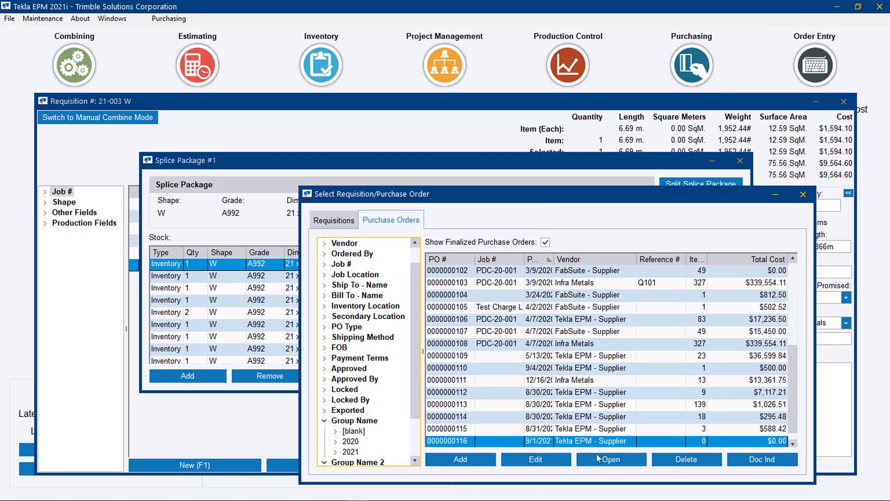
double_click(558, 441)
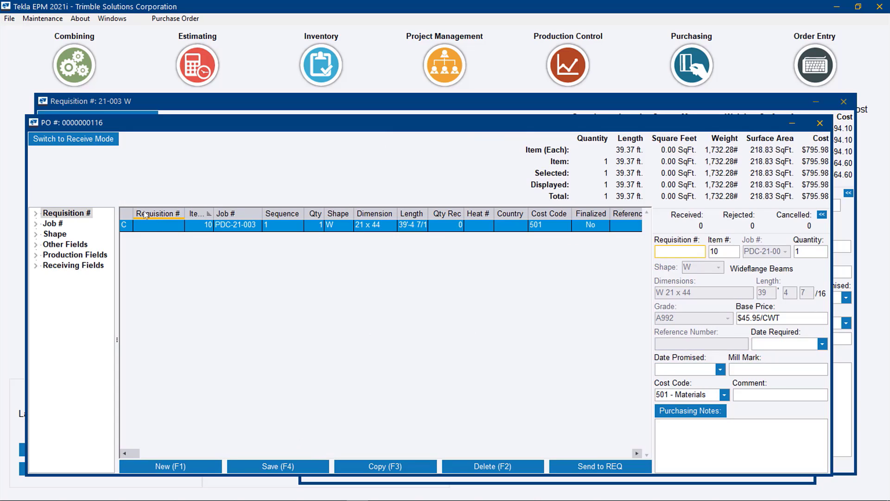
click(82, 143)
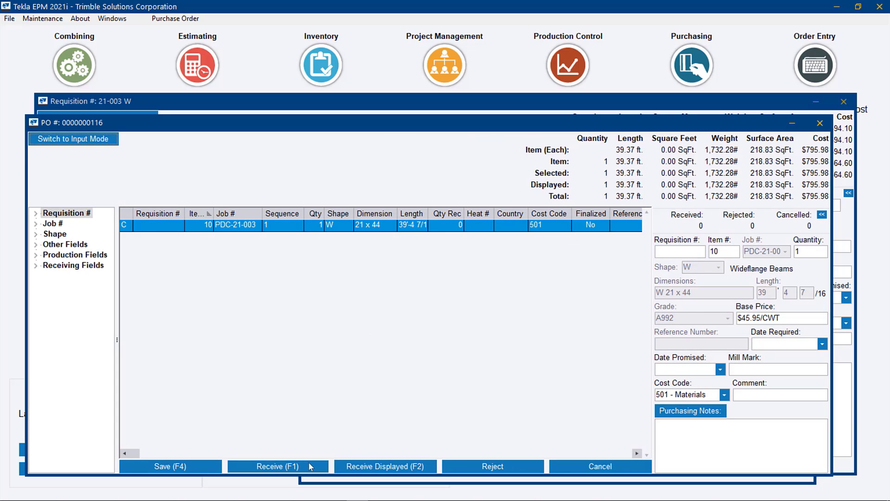
click(304, 467)
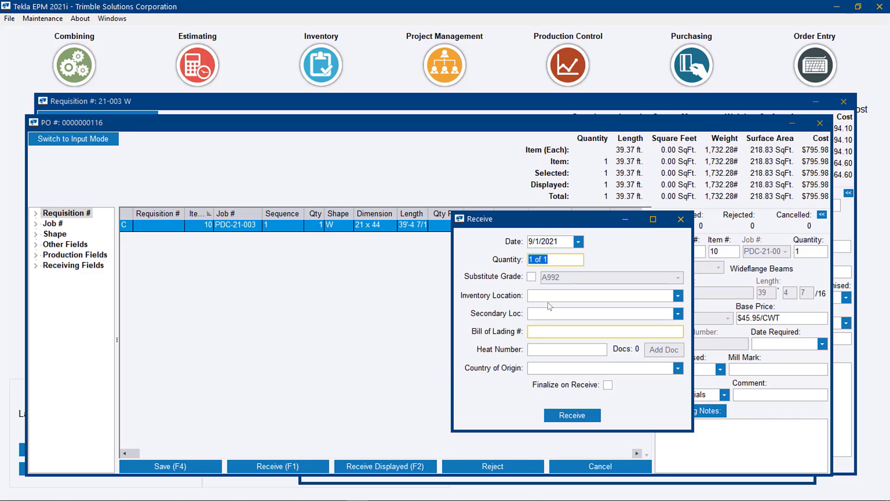
Receive it into Lansing Facility A1 with bill of lading 1235, heat 5689, USA origin
click(678, 295)
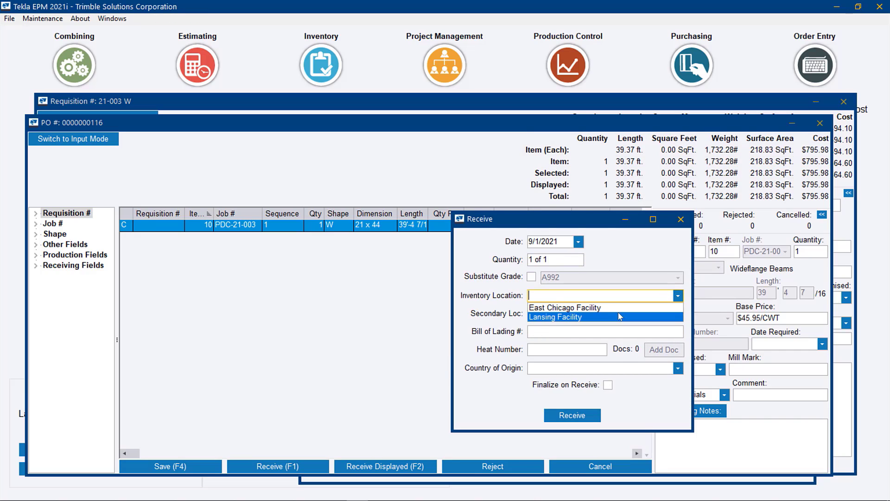
click(600, 317)
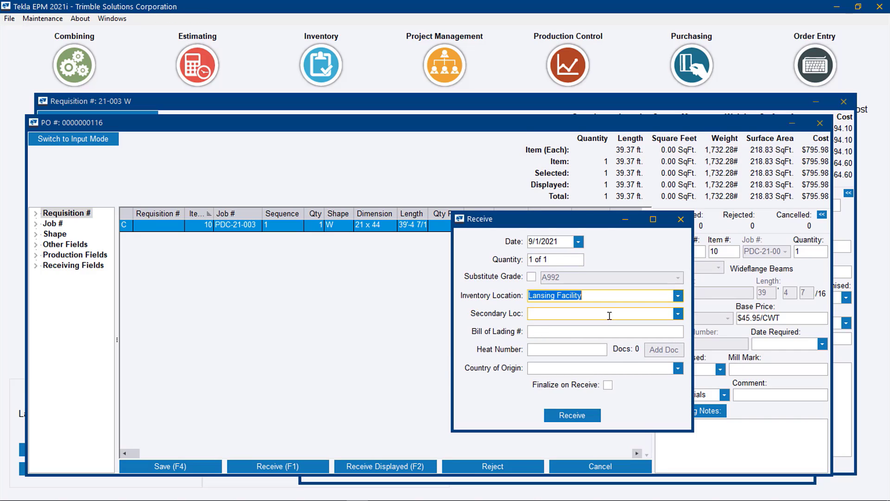
click(678, 313)
click(617, 326)
click(579, 332)
text(1235)
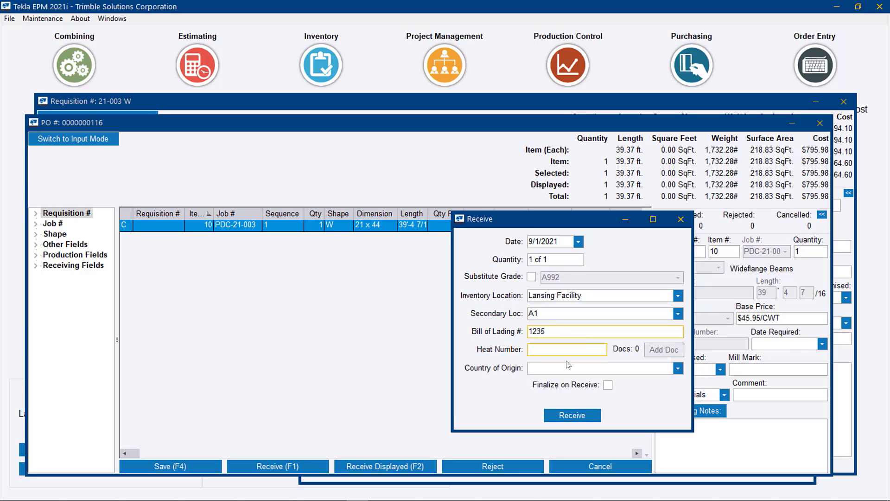
click(572, 351)
text(5689)
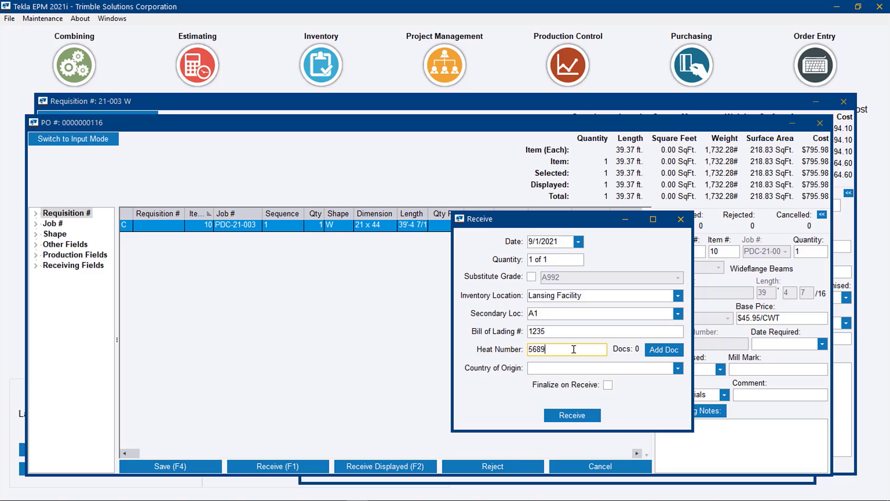
click(678, 368)
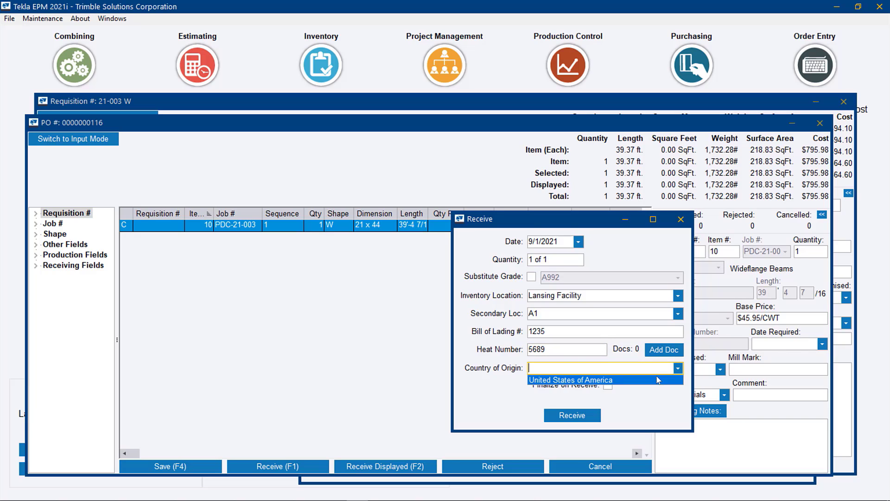
click(603, 380)
click(572, 414)
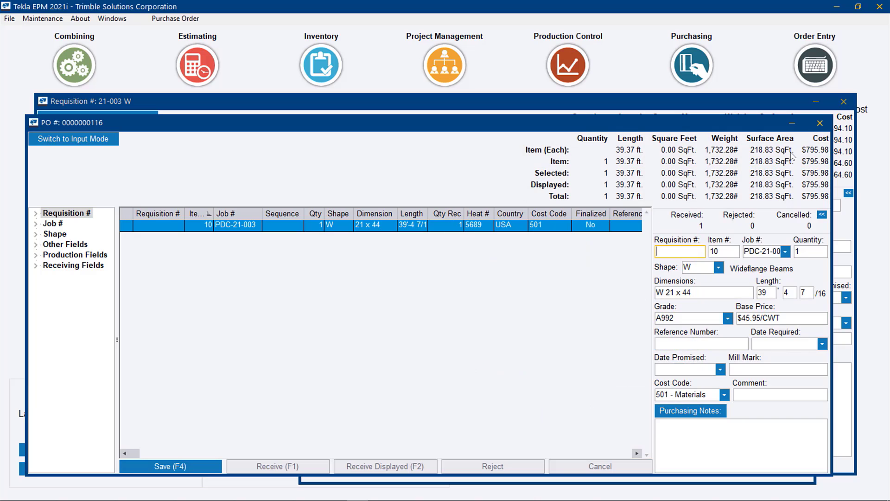
click(820, 124)
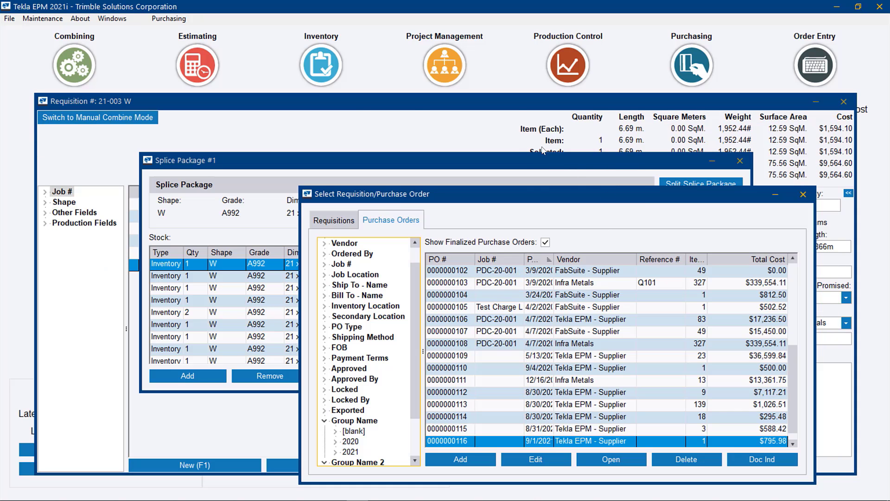
Open job PDC-21-003 in Production Control and view its cut lists
click(569, 75)
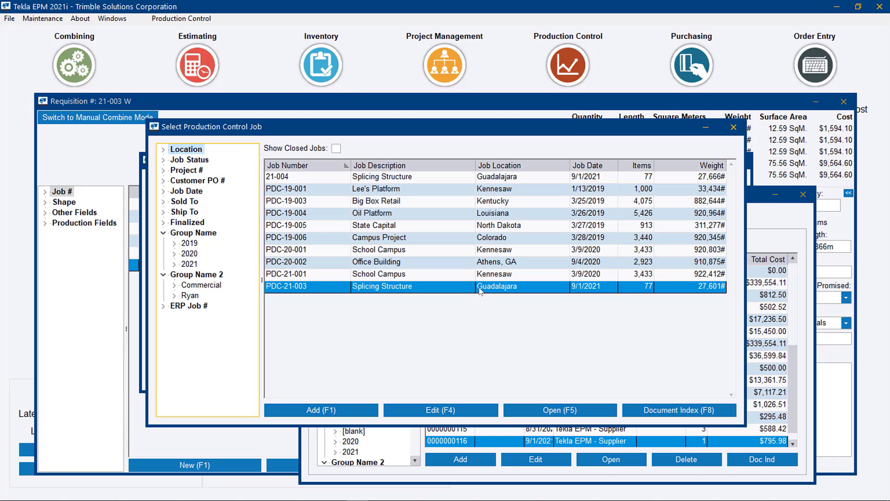
double_click(480, 288)
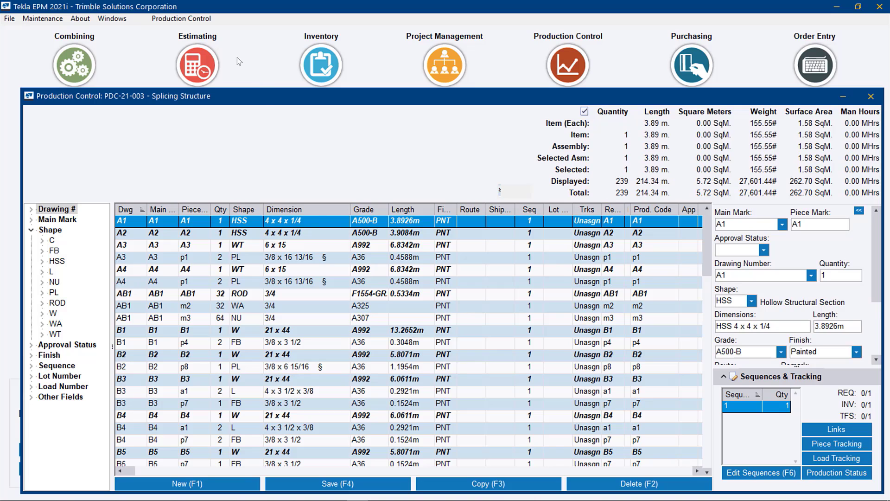
click(194, 17)
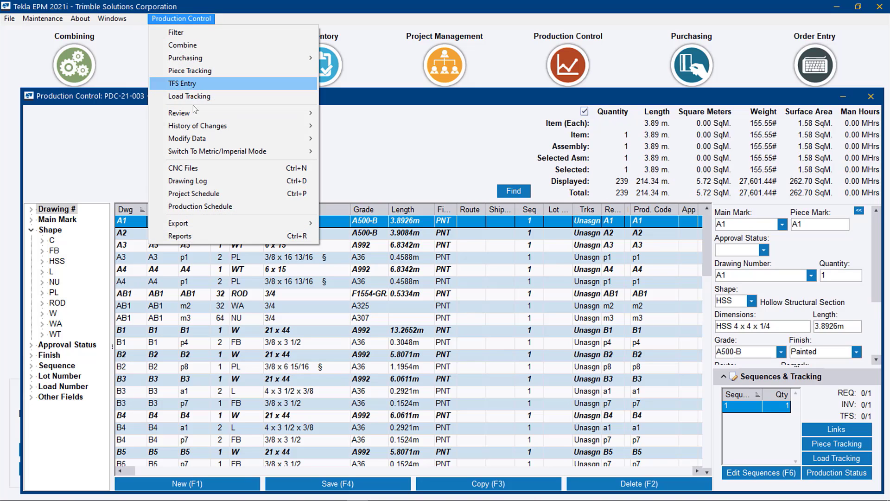
mouse_move(196, 114)
click(368, 116)
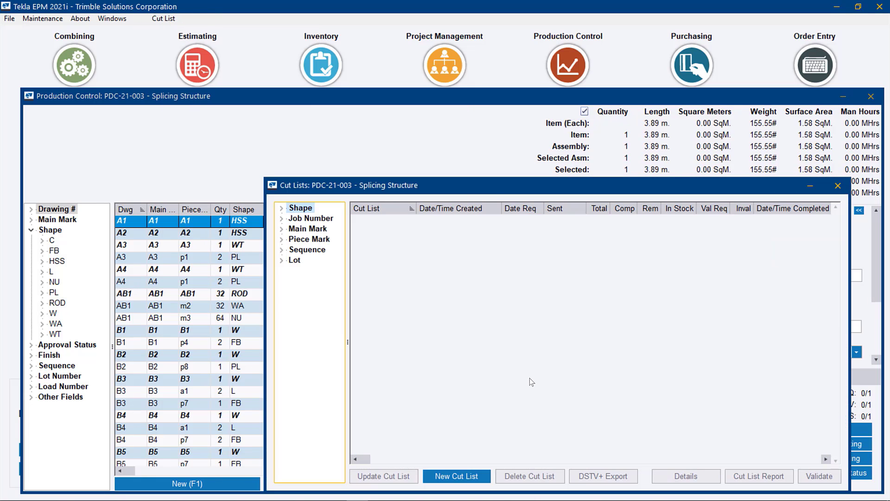
Start a new cut list with the Shape filter set to All and generate its report choices
click(456, 476)
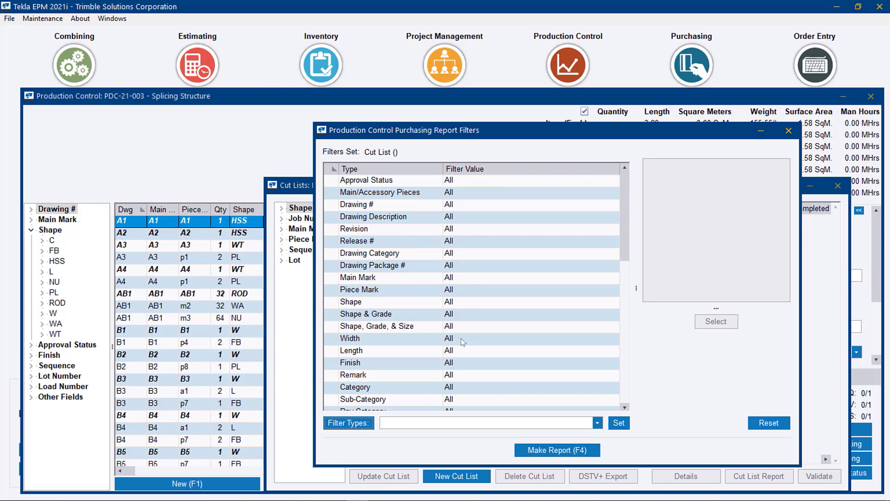
double_click(458, 303)
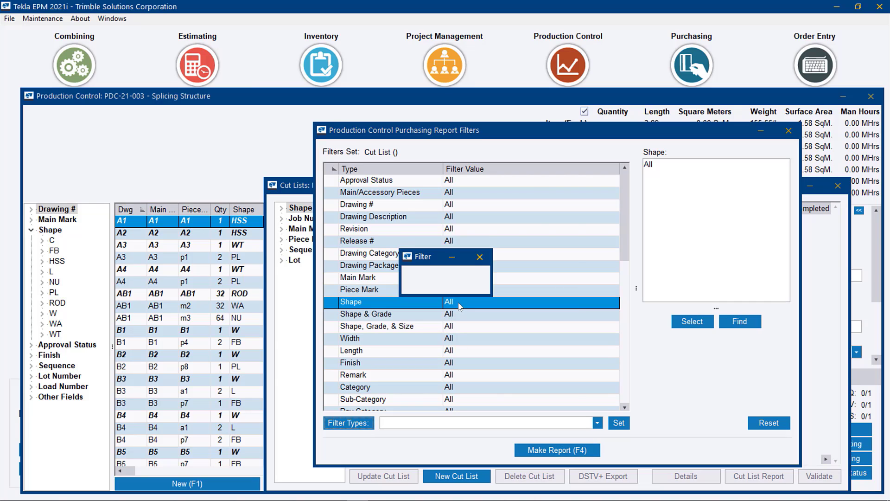
click(447, 343)
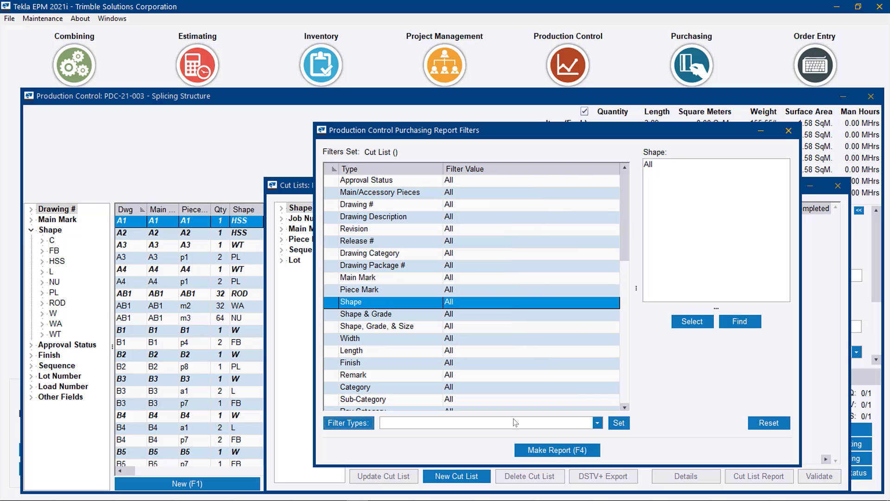
click(568, 459)
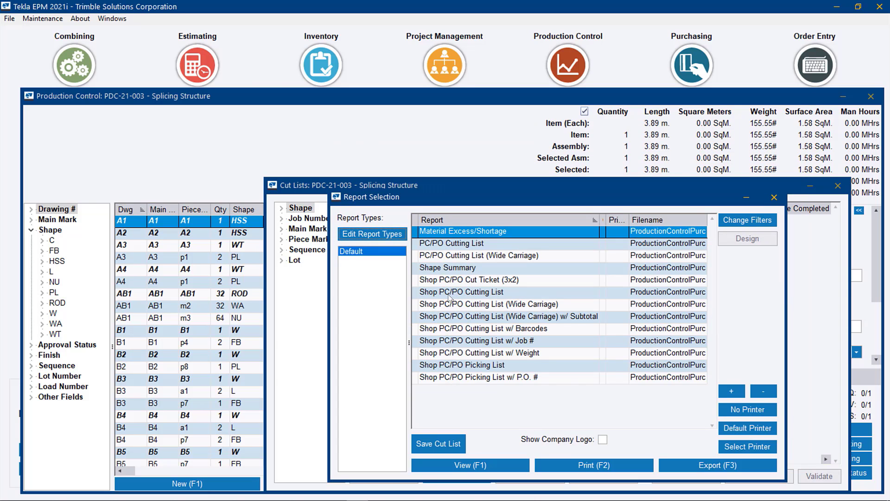
Save cut list W from the Shop PC/PO Cutting List report with a 9/17/2021 required date
click(463, 293)
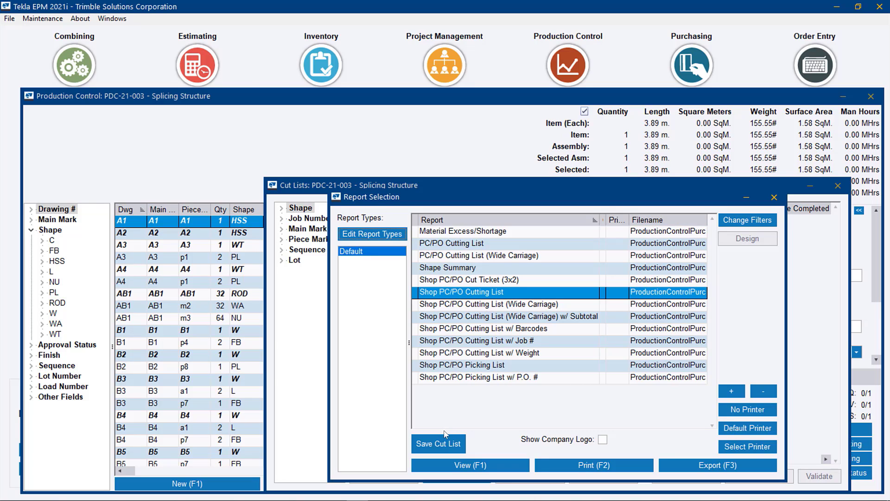
click(453, 444)
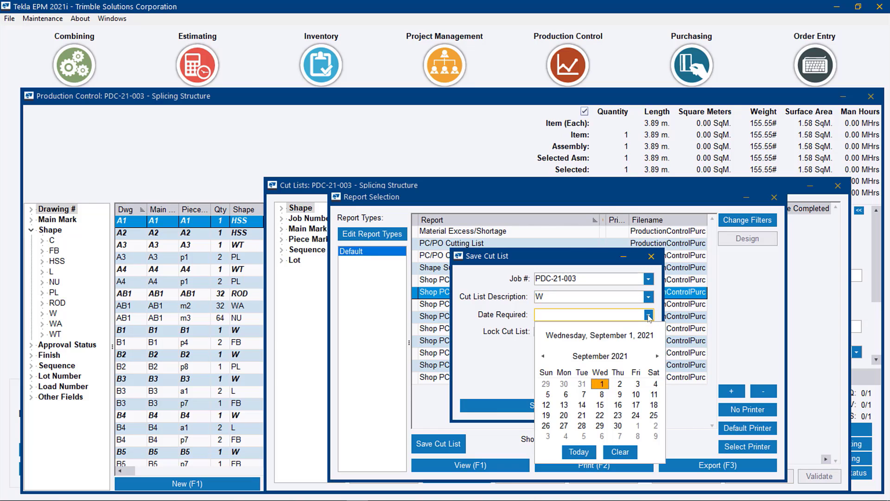
click(649, 315)
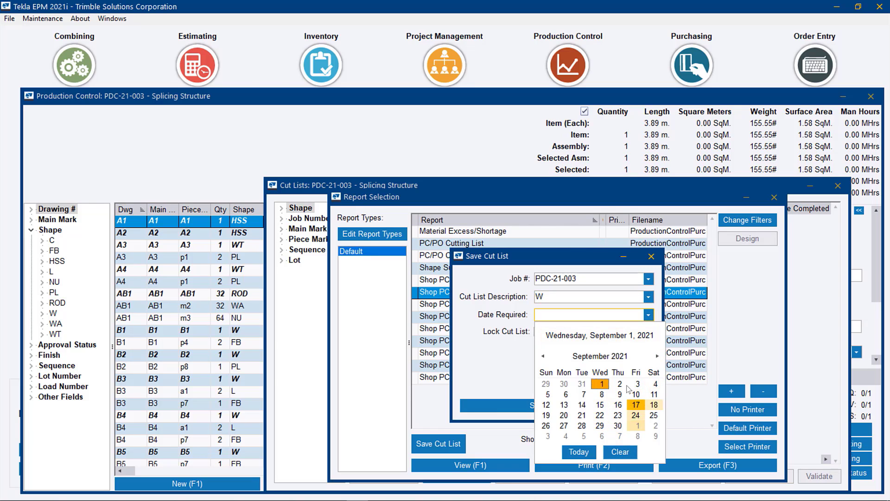
click(636, 404)
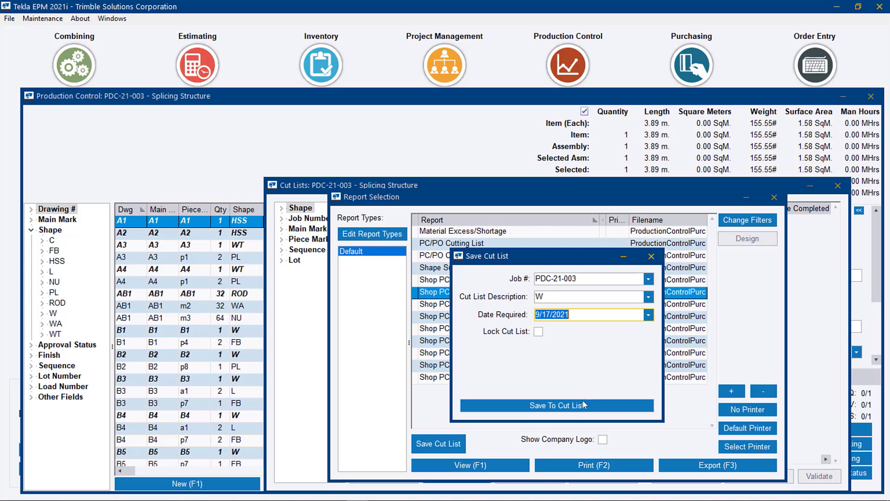
click(566, 406)
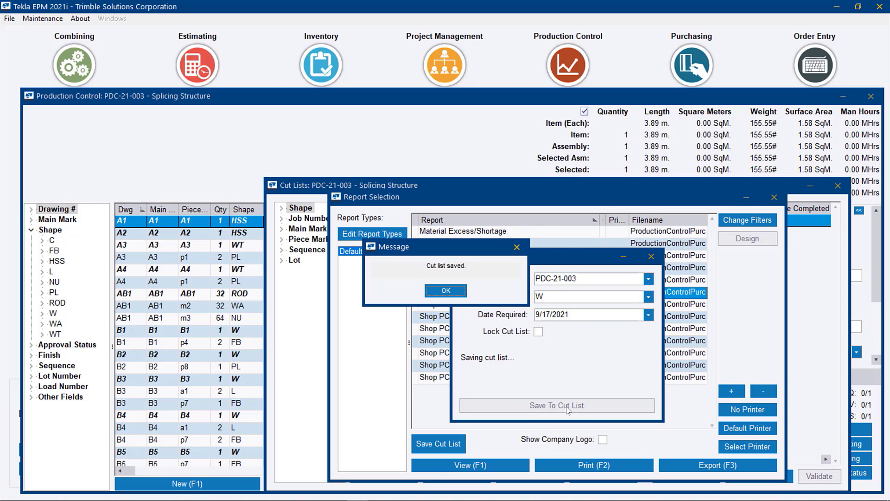
click(462, 292)
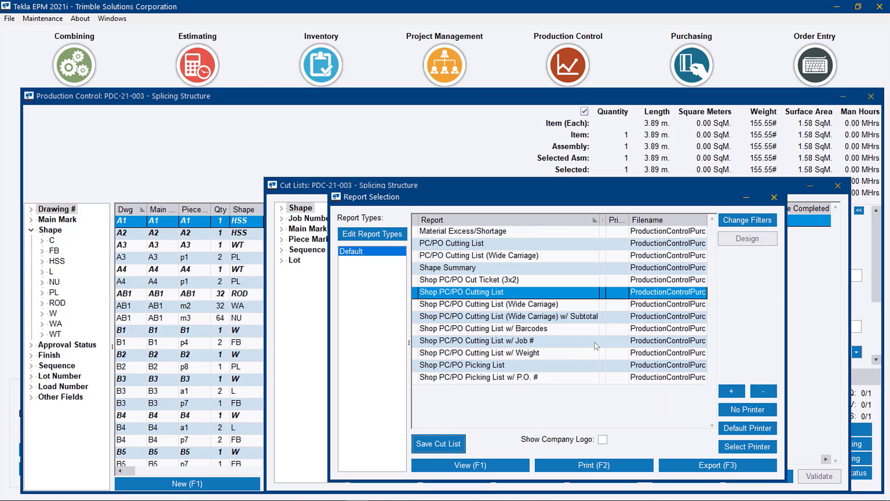
click(771, 200)
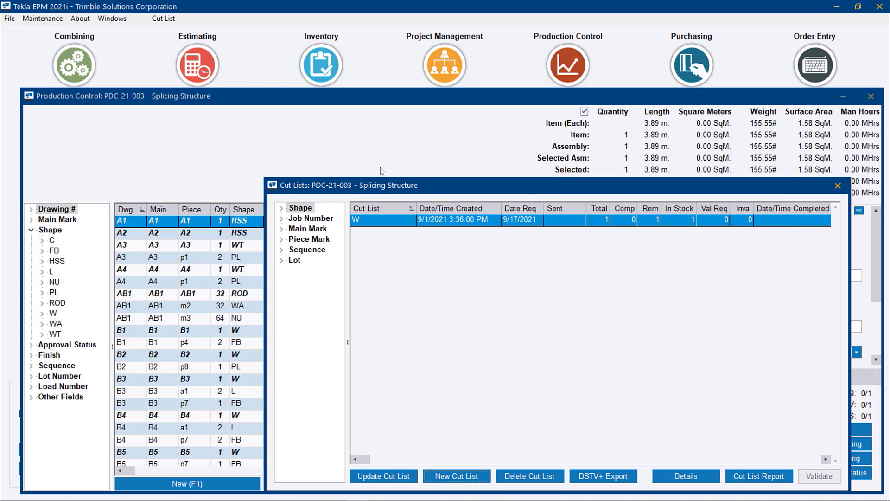
Open cut list W's details and start taking Splice Package #1 from stock
double_click(575, 220)
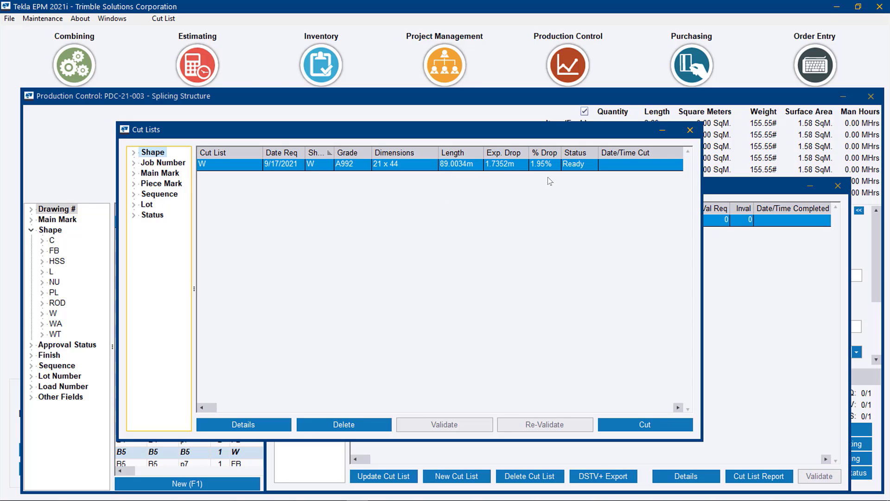
click(641, 427)
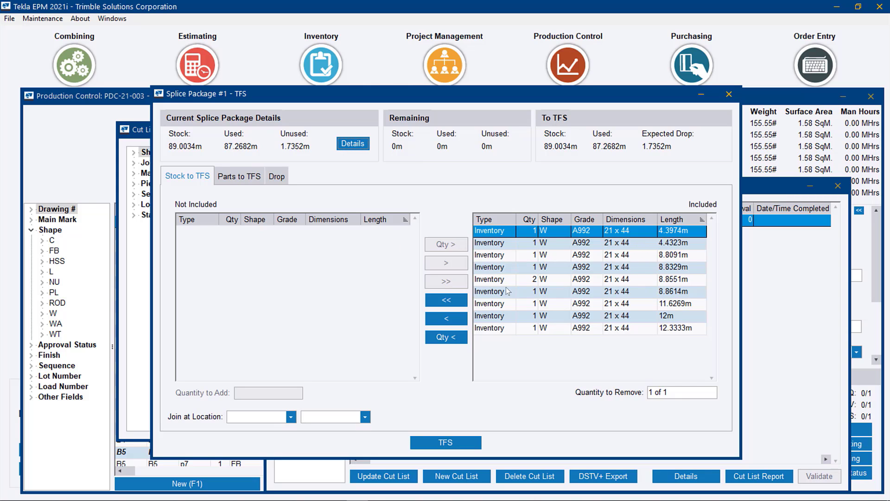
Store the 1.7352m drop at Lansing Facility, secondary location A2
click(234, 177)
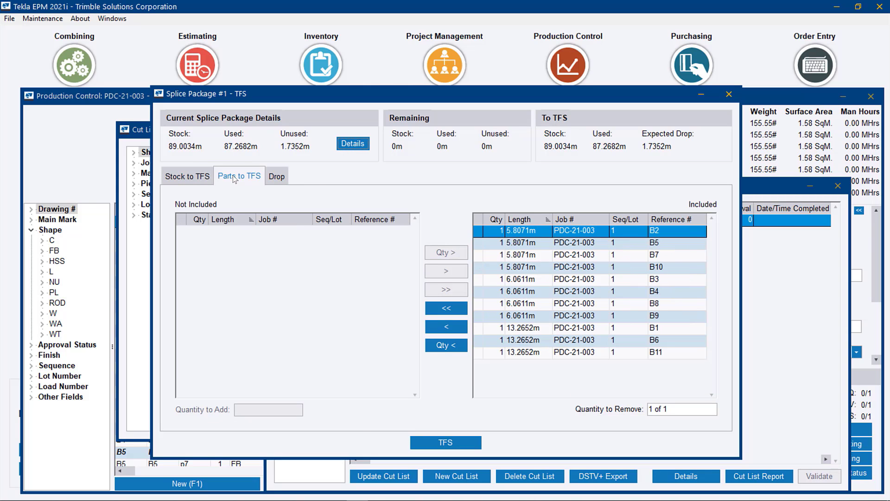
click(277, 177)
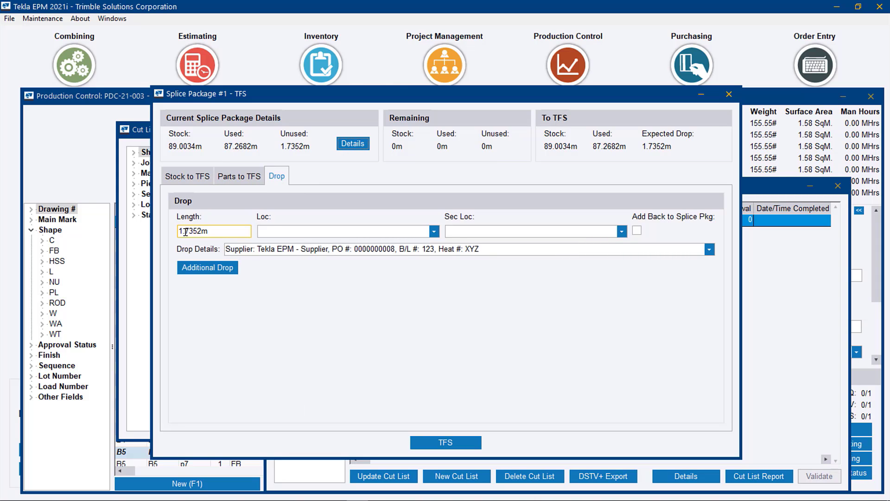
click(205, 231)
click(434, 231)
click(427, 252)
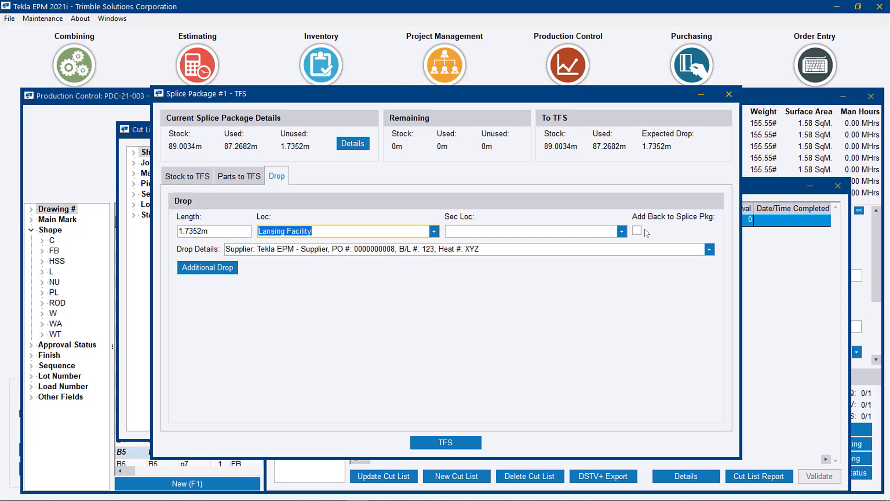
click(621, 231)
click(581, 246)
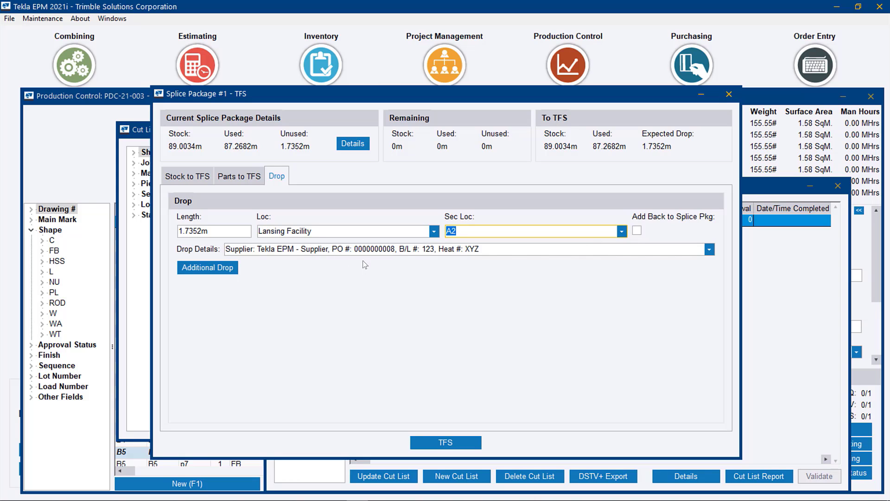
Attribute the drop to the newly received shipment's record and confirm taking the package from stock
click(709, 249)
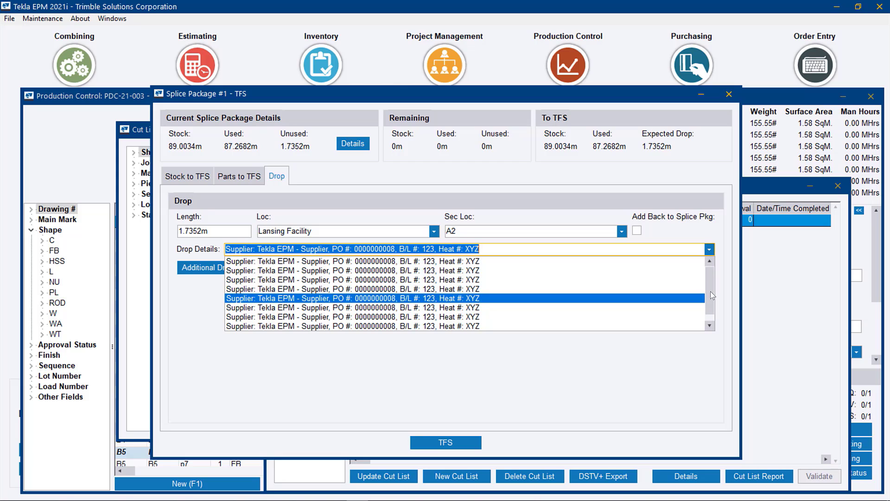
drag(711, 295, 714, 313)
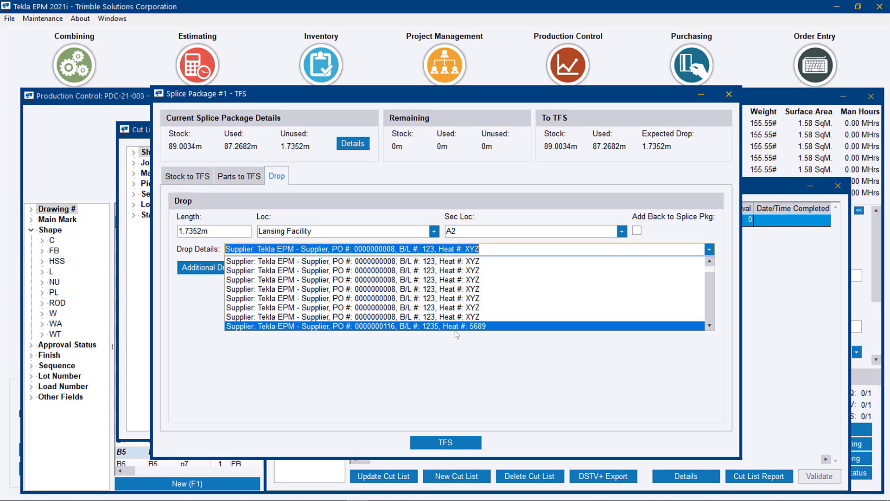
click(476, 327)
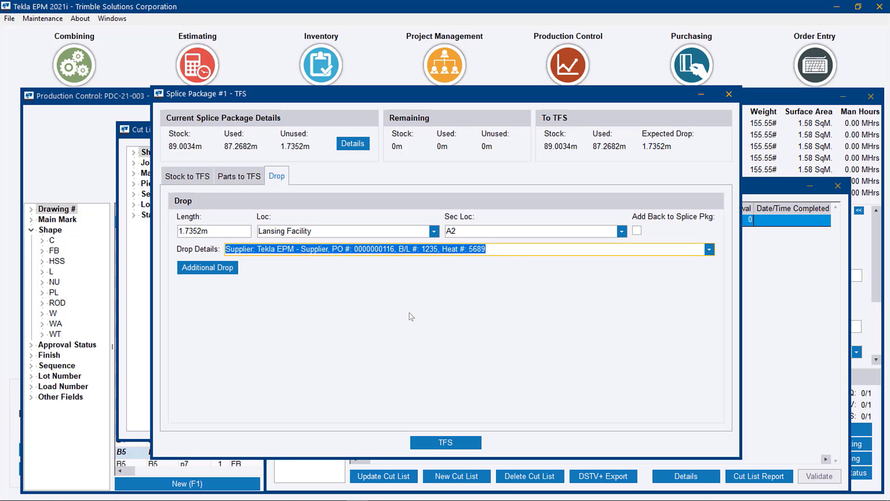
click(460, 443)
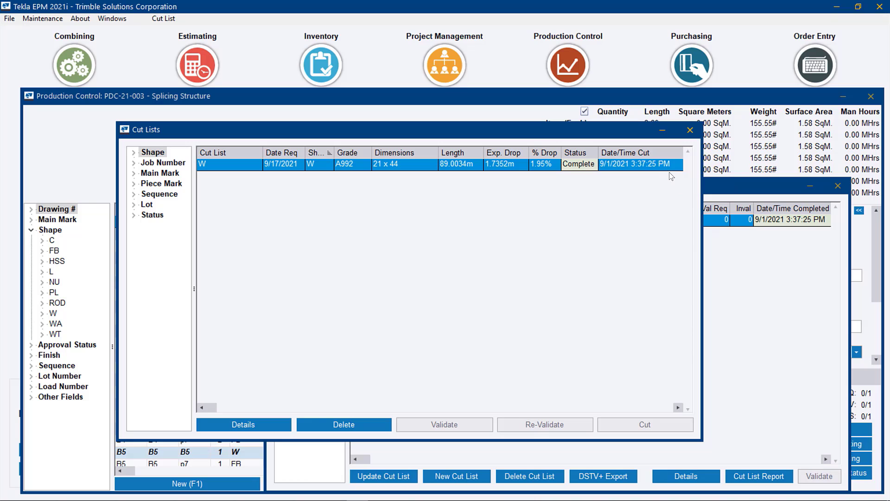
Close cut list W's details to return to PDC-21-003's cut list register
click(690, 131)
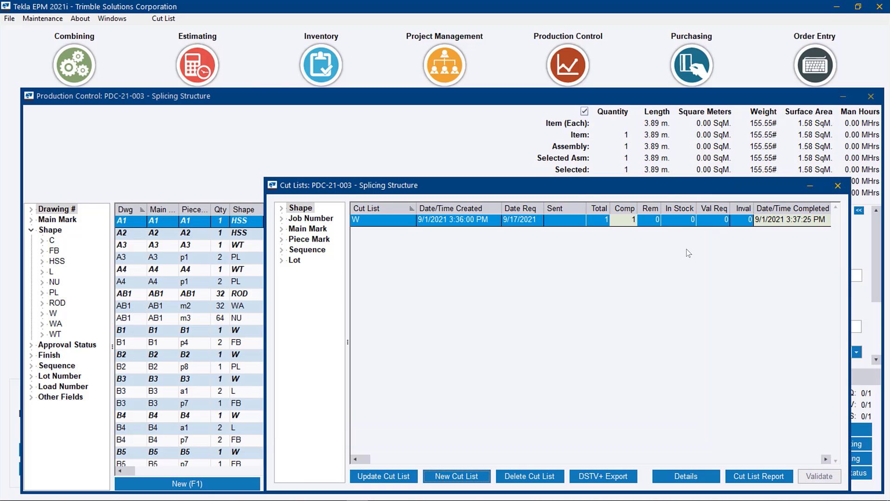